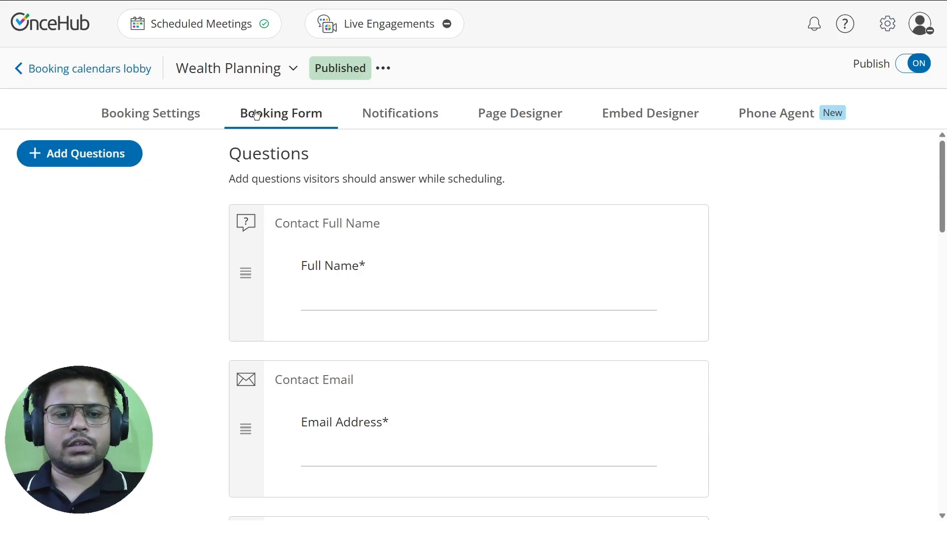
Inspect which properties store the Company Name and Purpose of the Meeting answers, leaving them unchanged.
scroll(292, 193, "down", 20)
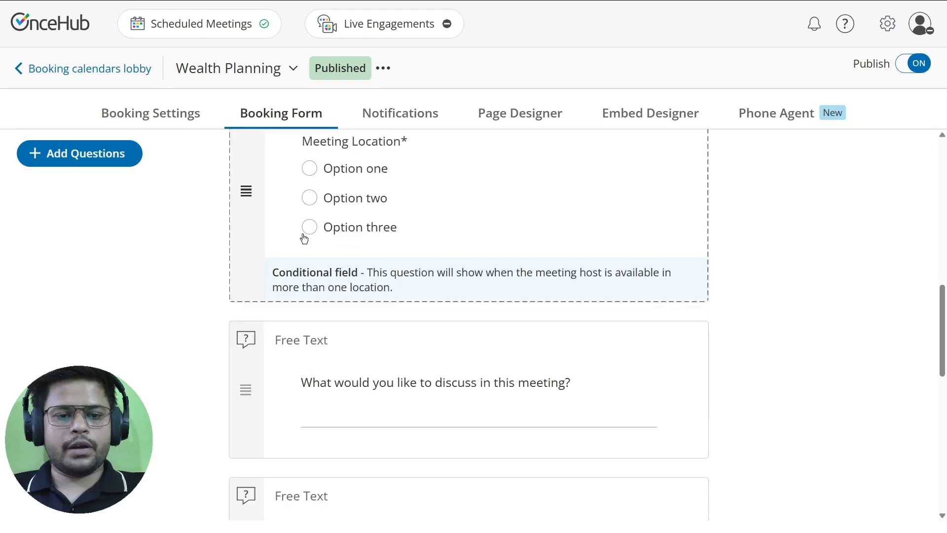
left_click(352, 285)
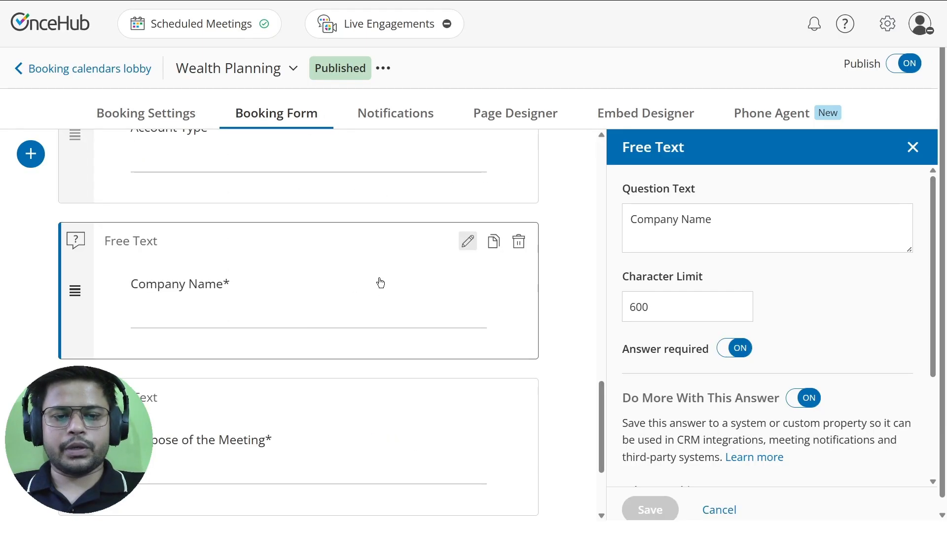
scroll(697, 248, "down", 3)
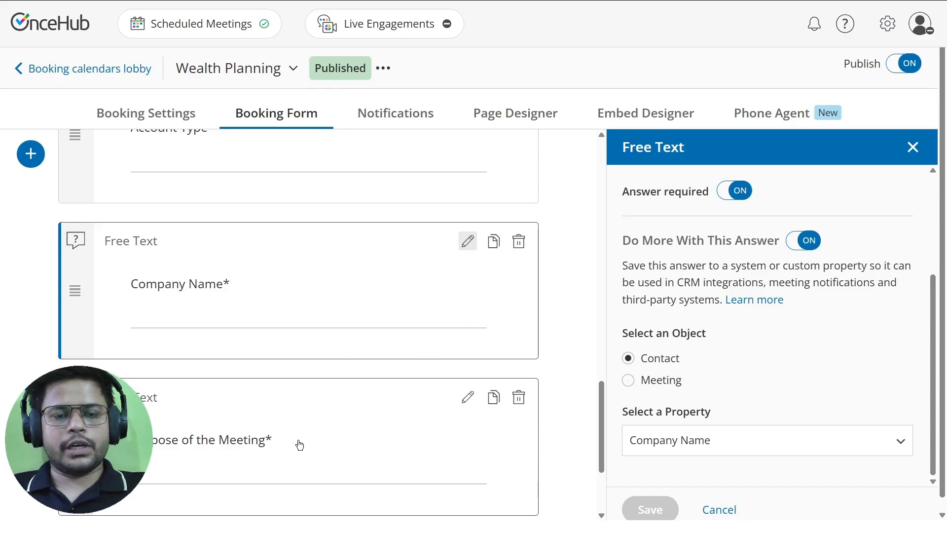
left_click(158, 455)
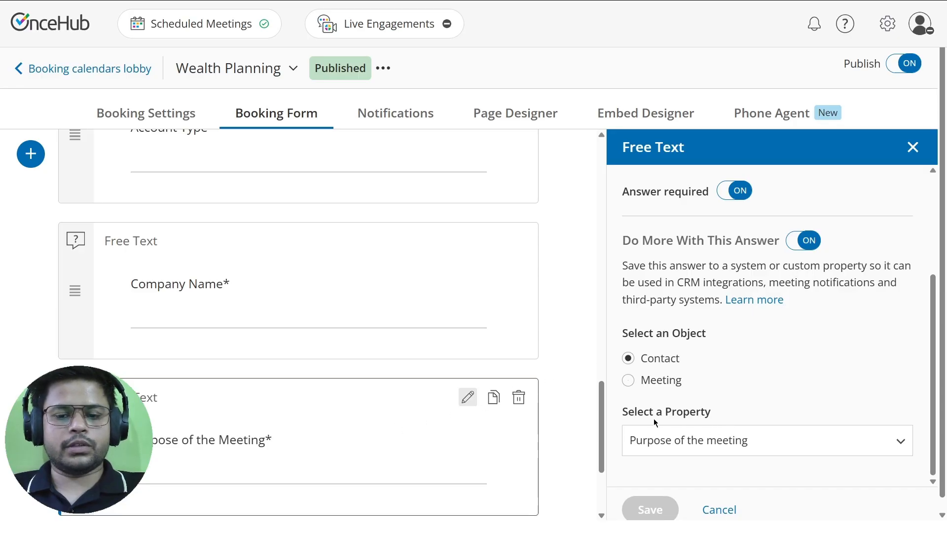
left_click(731, 443)
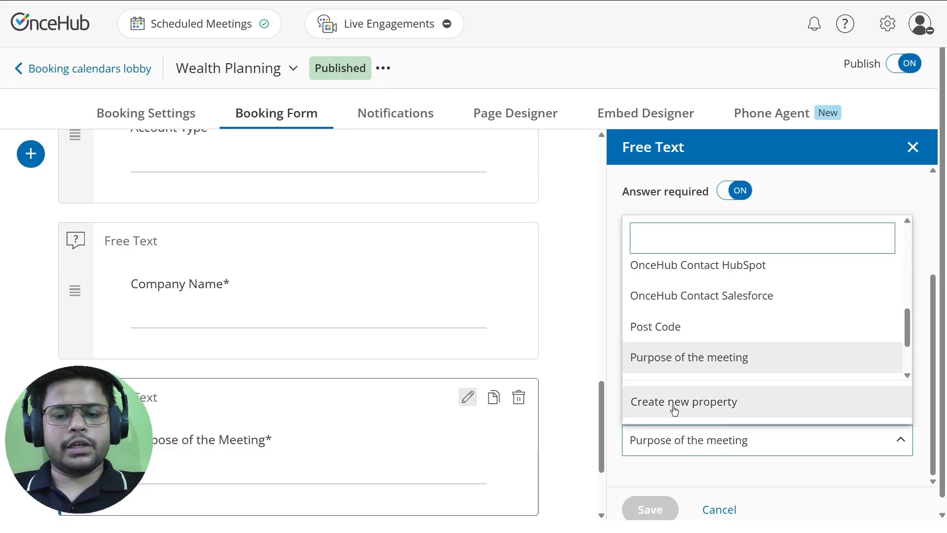
left_click(791, 486)
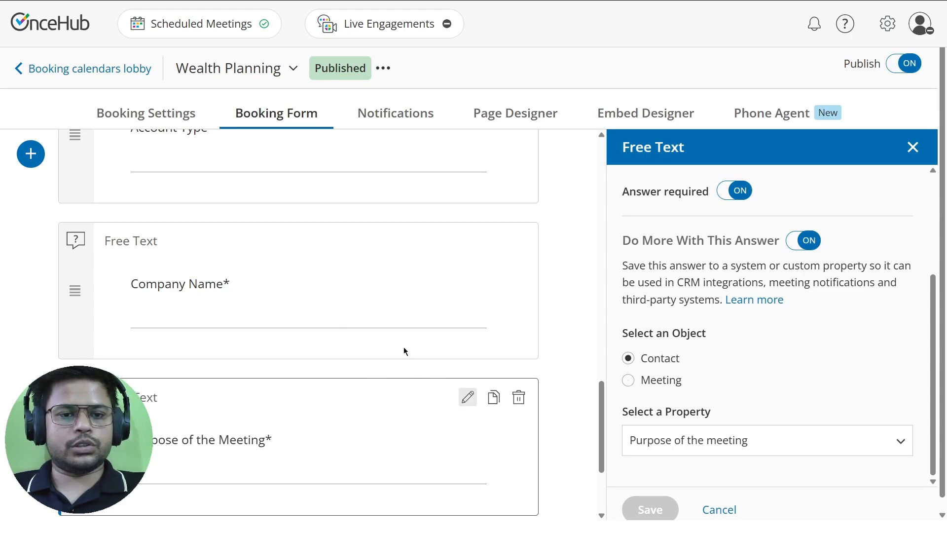
left_click(383, 117)
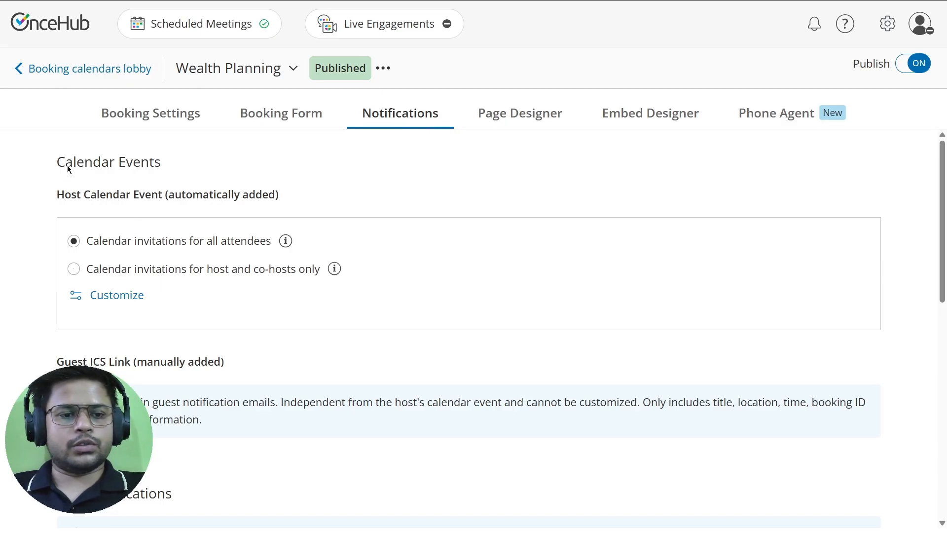
Insert '(Company Name)' into the host calendar event title before the dash and meeting subject.
left_click(109, 298)
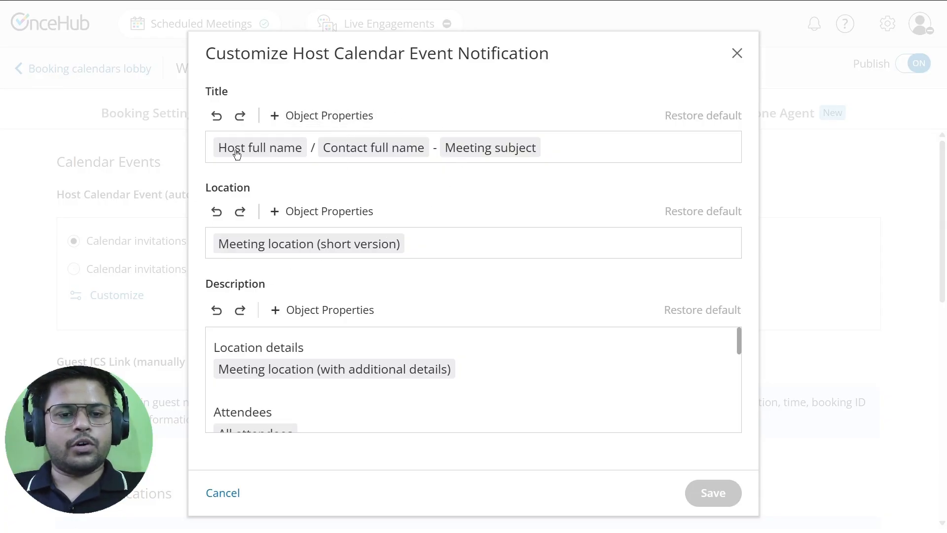
mouse_move(236, 151)
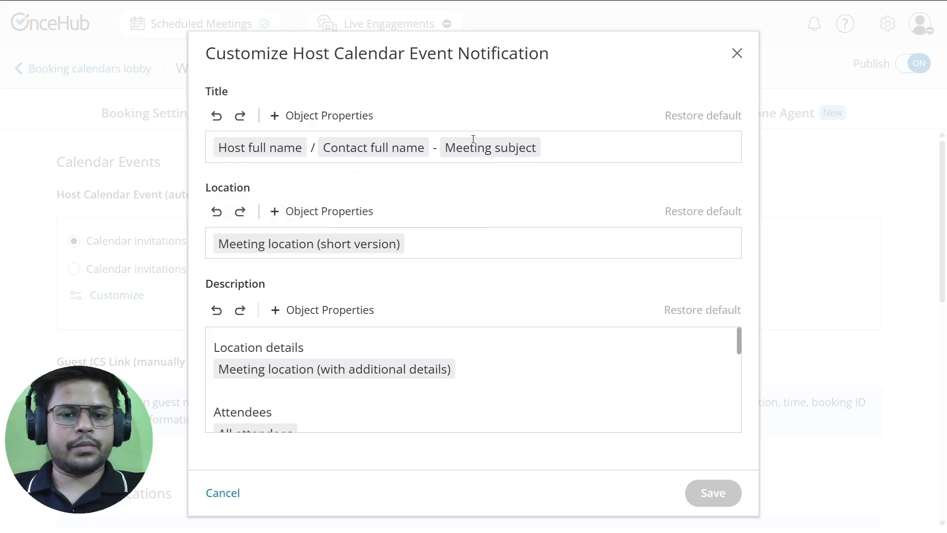
left_click(434, 148)
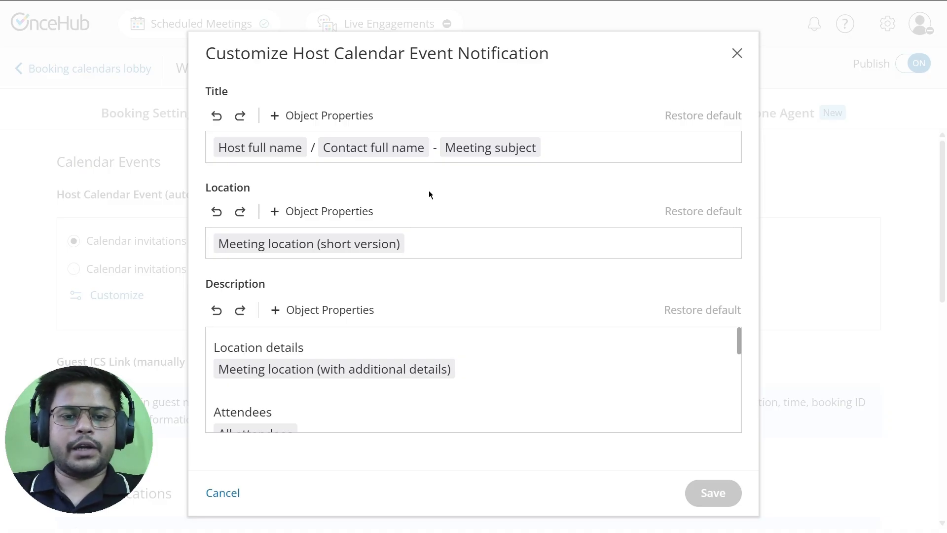
type("(")
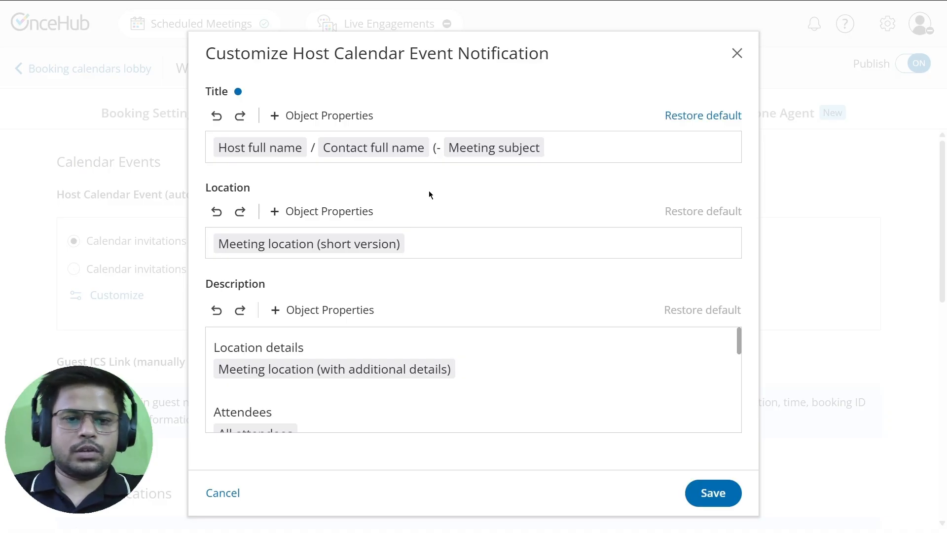
left_click(340, 117)
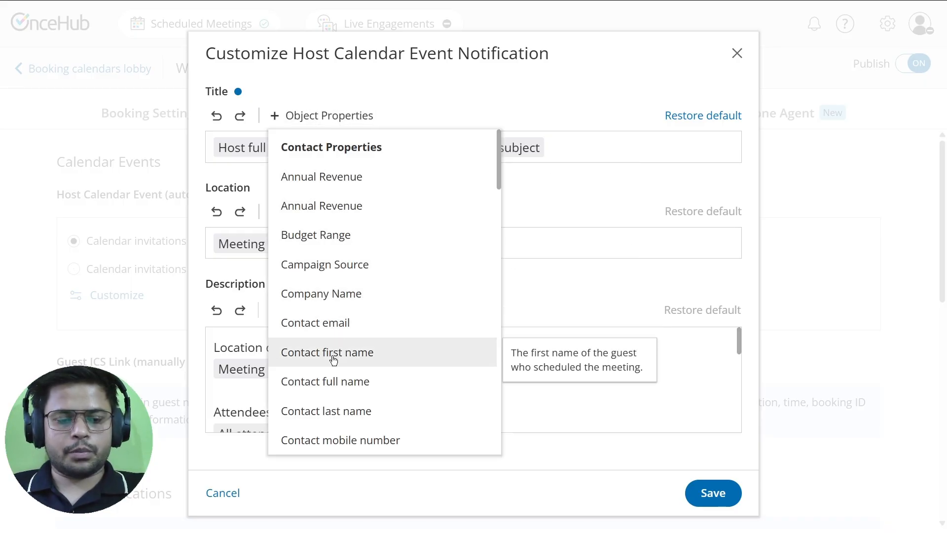
left_click(314, 294)
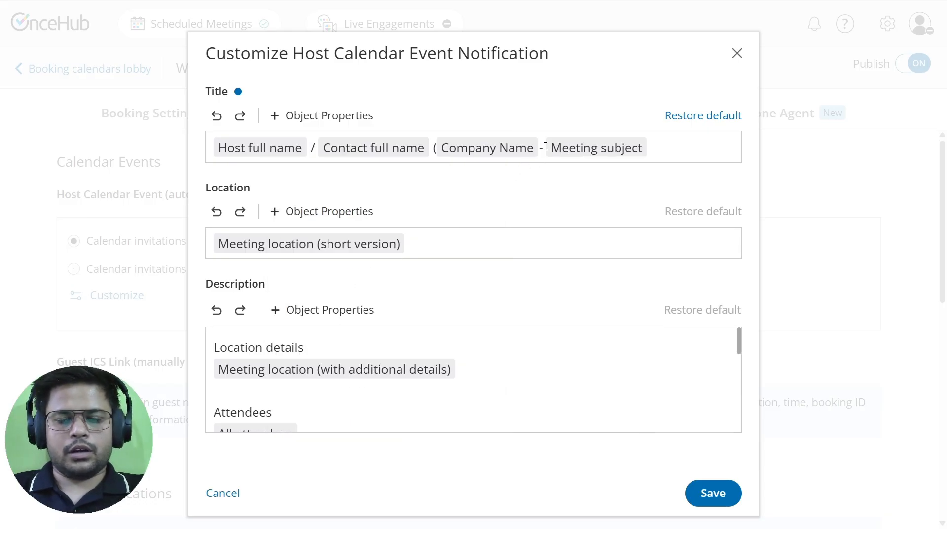
key("BackSpace")
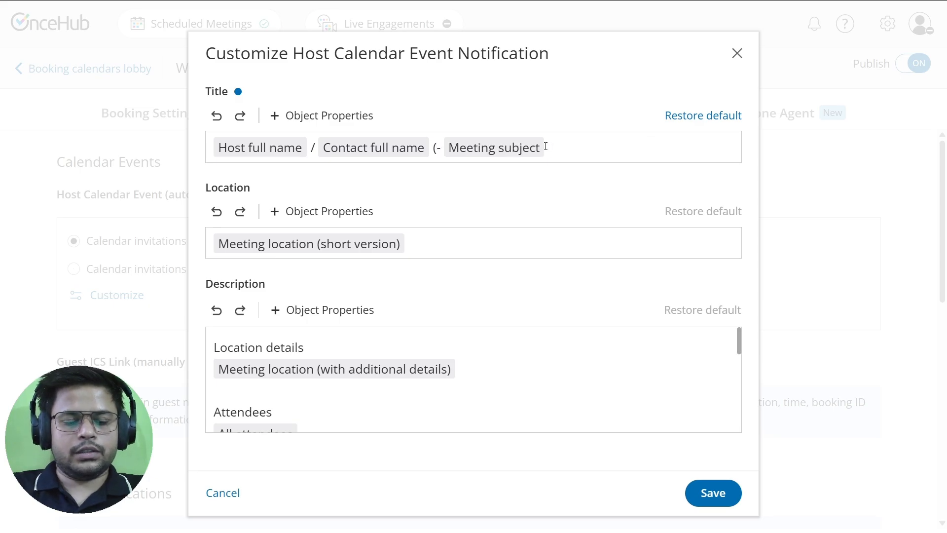
type("@co")
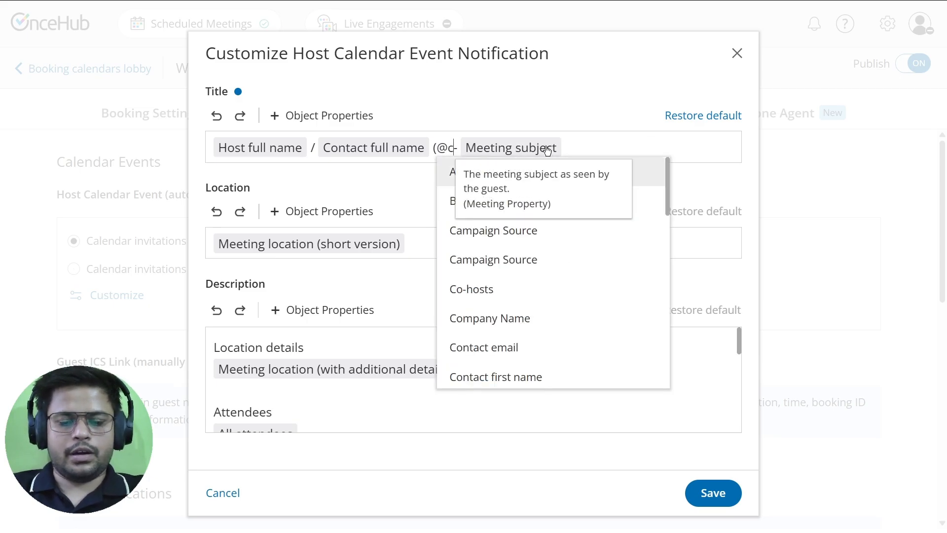
type("m")
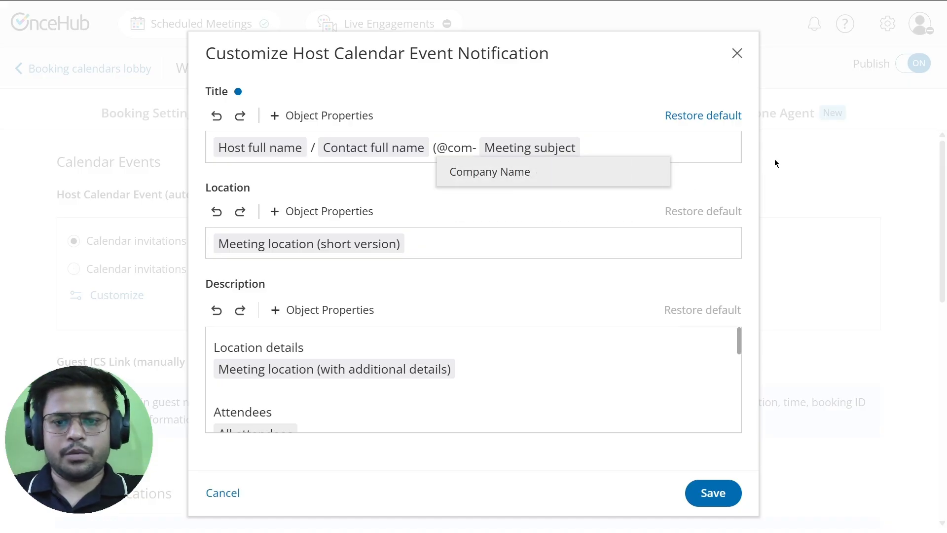
left_click(537, 179)
type(")")
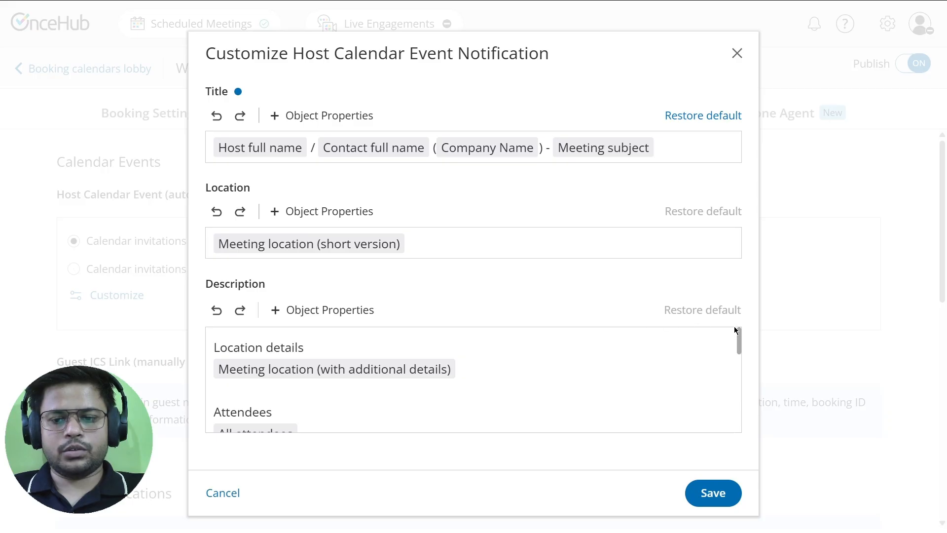
Add a 'Purpose' heading above Booking ID with the Purpose of the meeting property beneath it.
left_click_drag(740, 342, 733, 427)
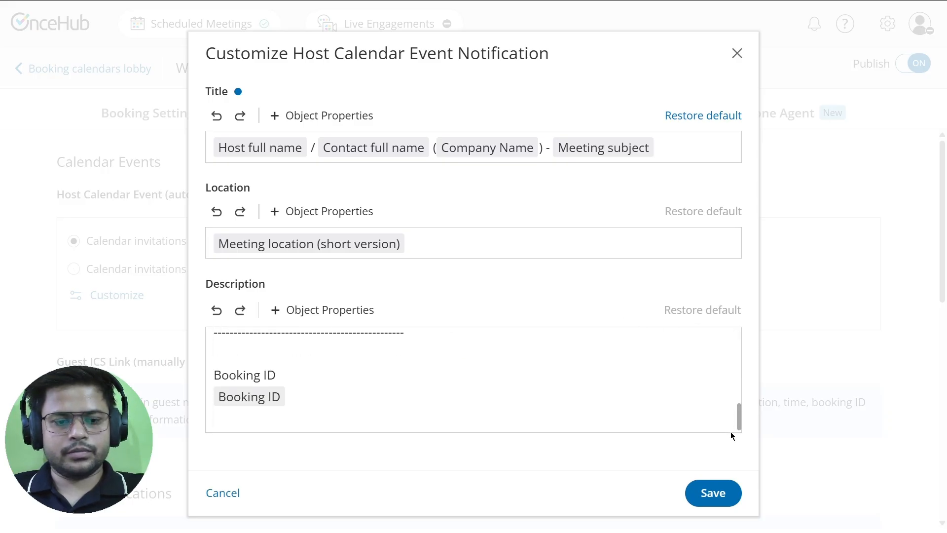
left_click(364, 351)
type("Purpose")
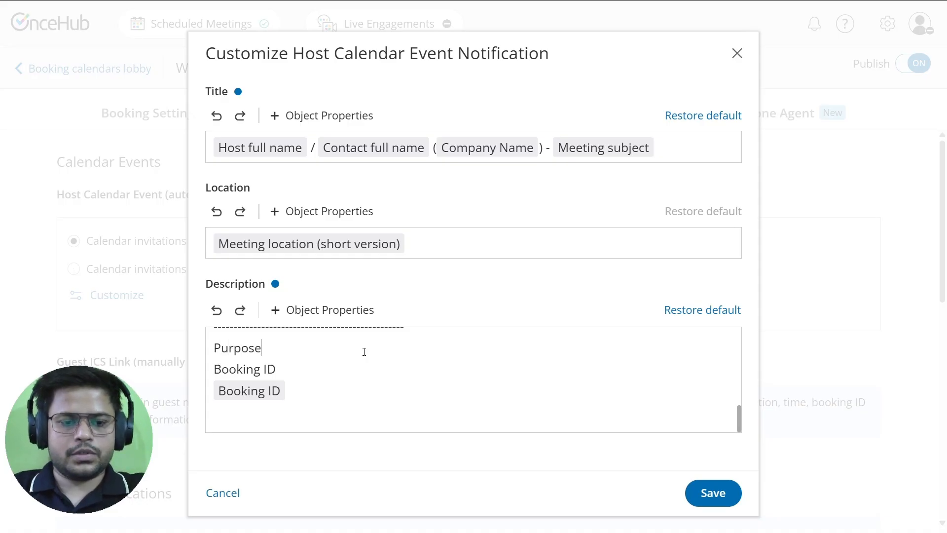
key("Return")
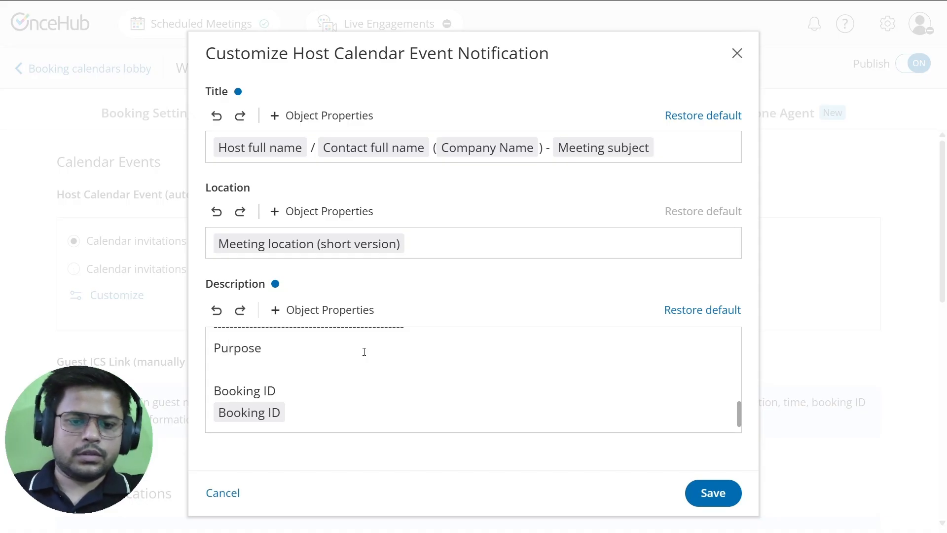
left_click(360, 310)
scroll(340, 451, "down", 5)
scroll(349, 458, "down", 3)
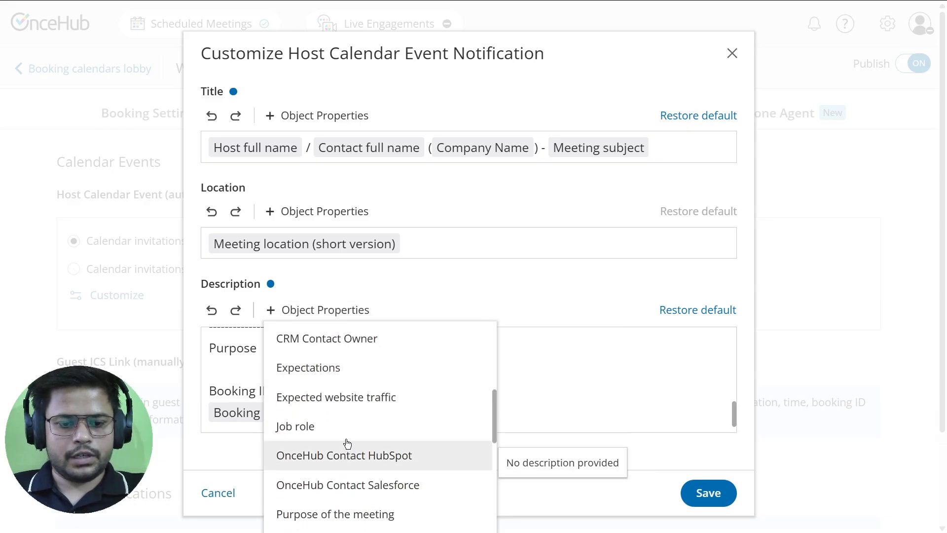
left_click(331, 517)
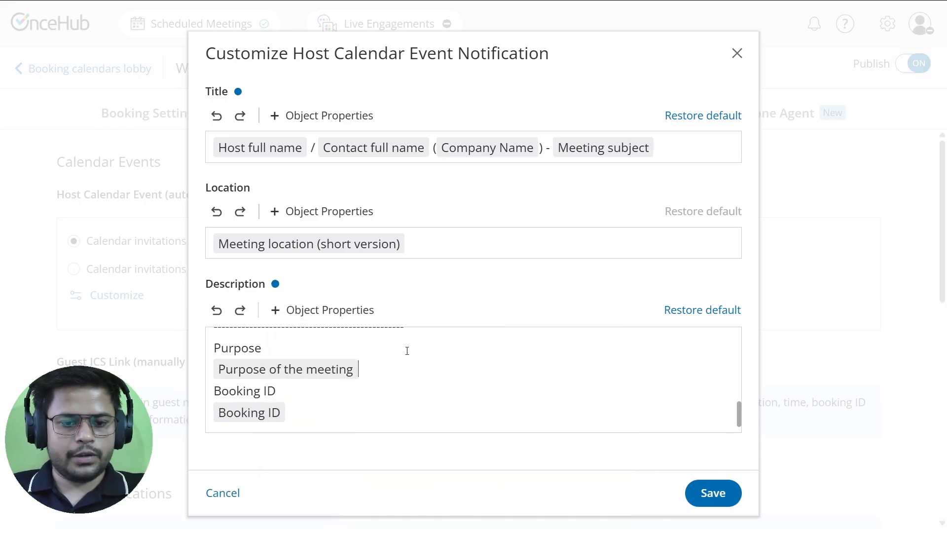
key("Return")
left_click(443, 343)
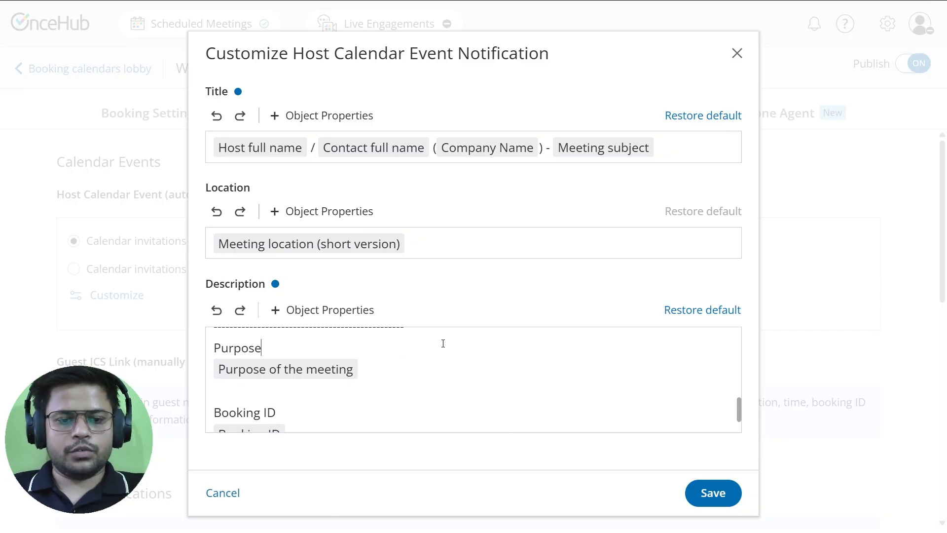
Save the customized host calendar event and open the live Wealth Planning booking page.
left_click(710, 493)
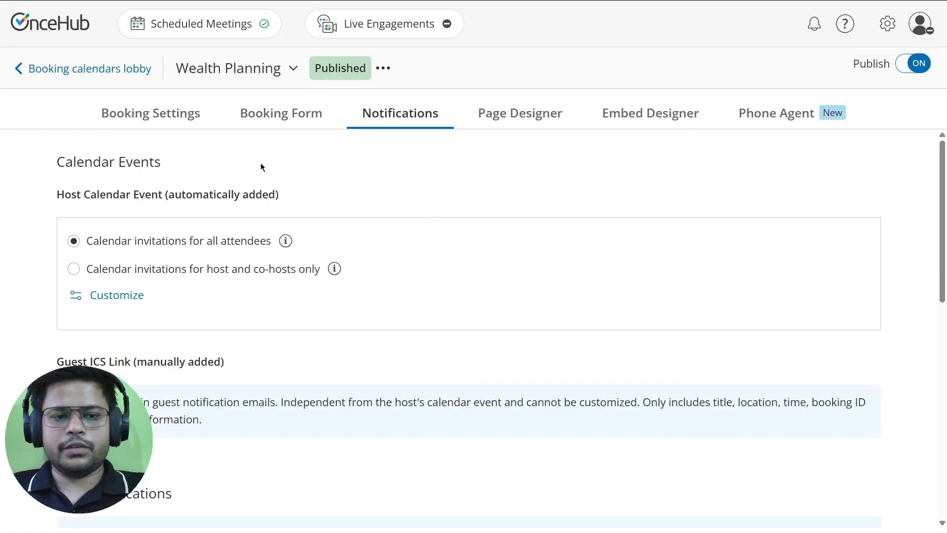
left_click(502, 121)
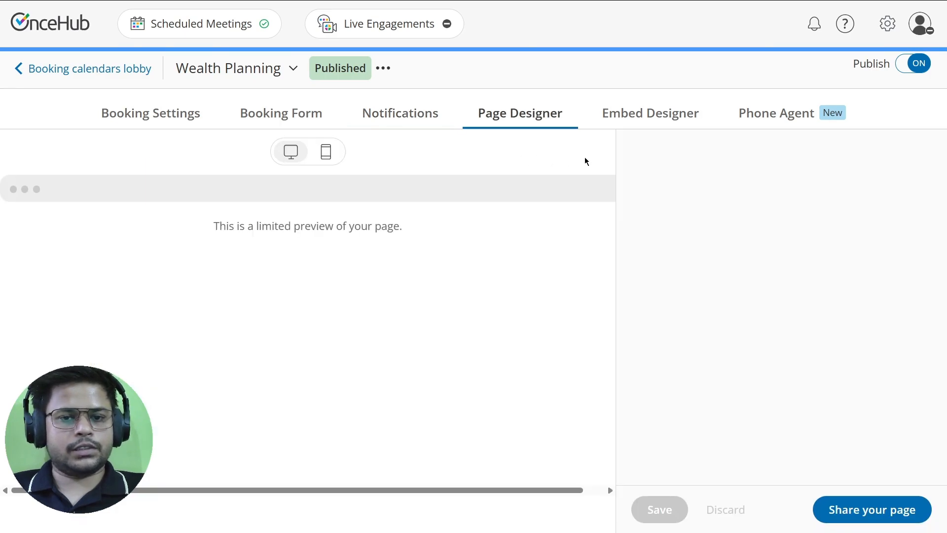
left_click(719, 181)
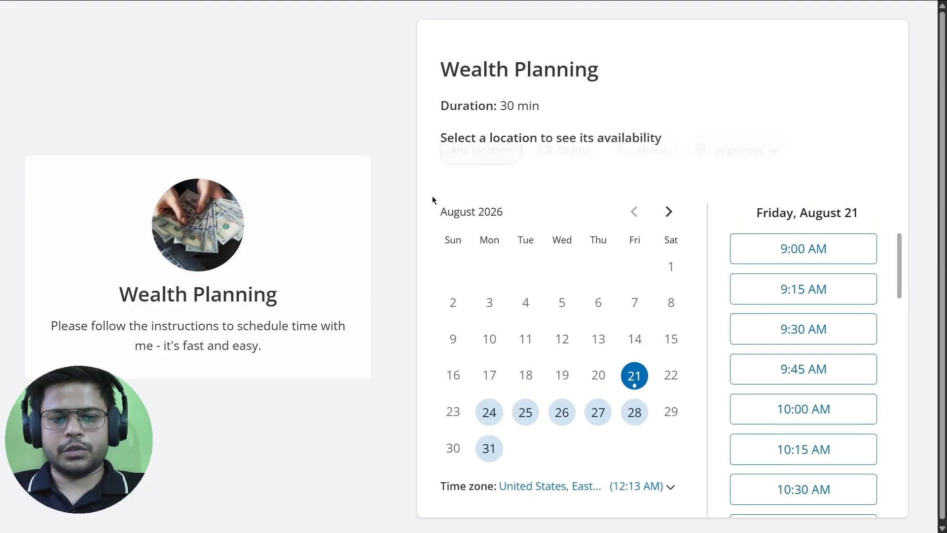
Confirm the 10:30 AM slot on August 21, enter the attendee's name and e-mail, choose Google Meet.
left_click(812, 486)
left_click(837, 496)
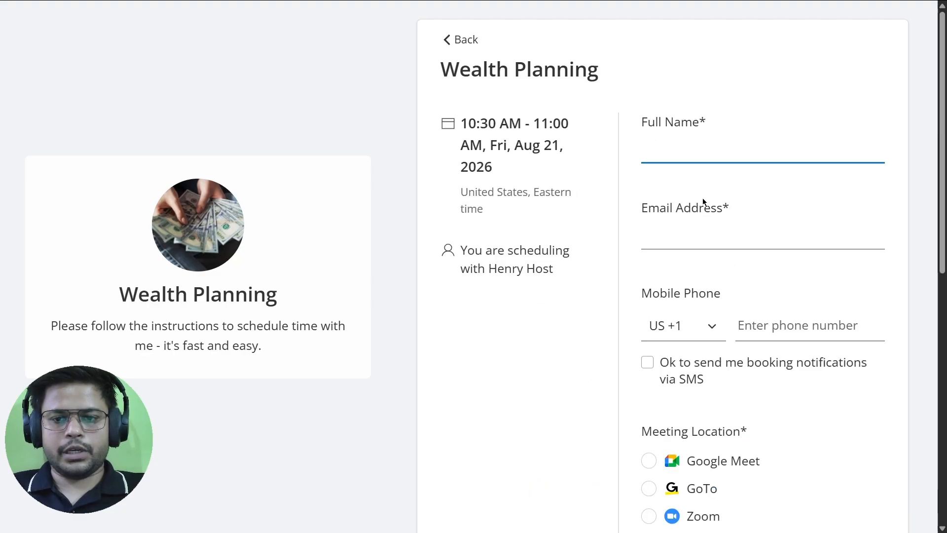
type("Lokesh")
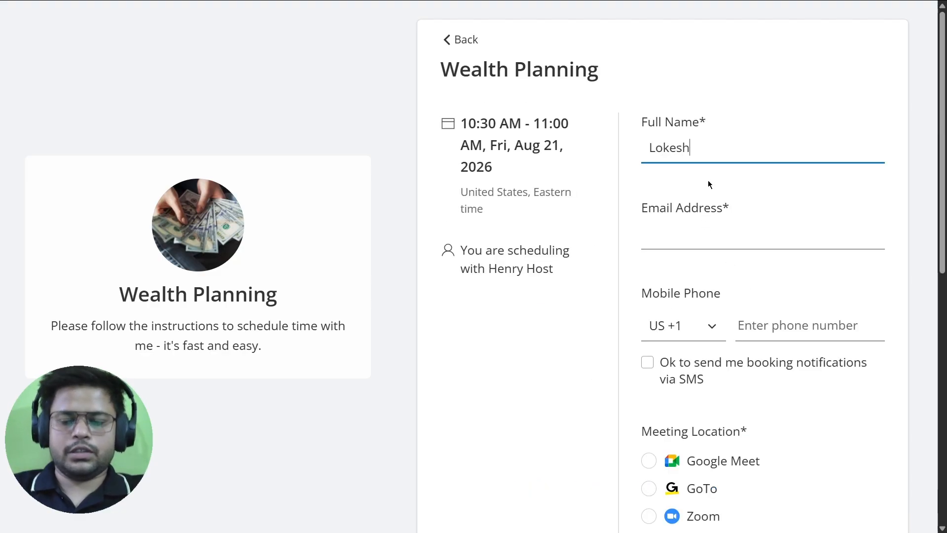
left_click(718, 238)
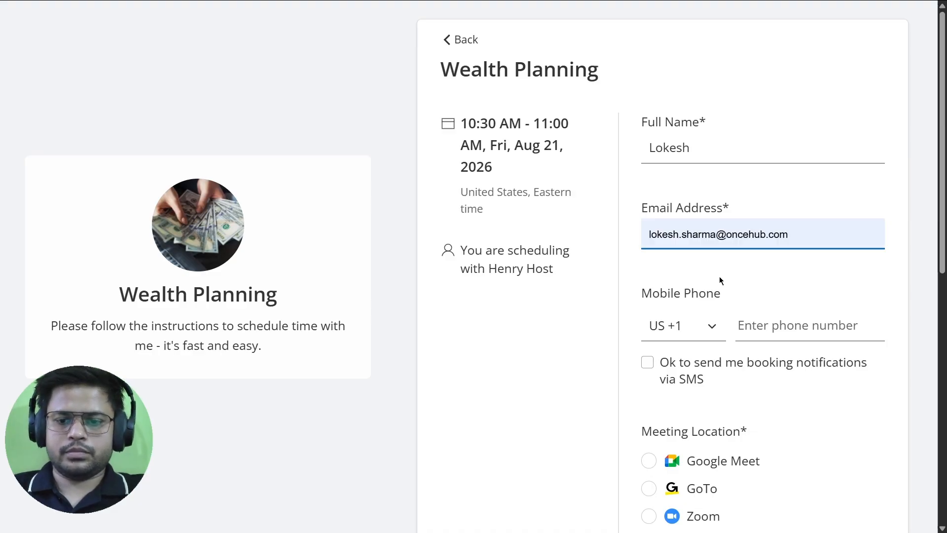
left_click(719, 276)
scroll(730, 266, "down", 4)
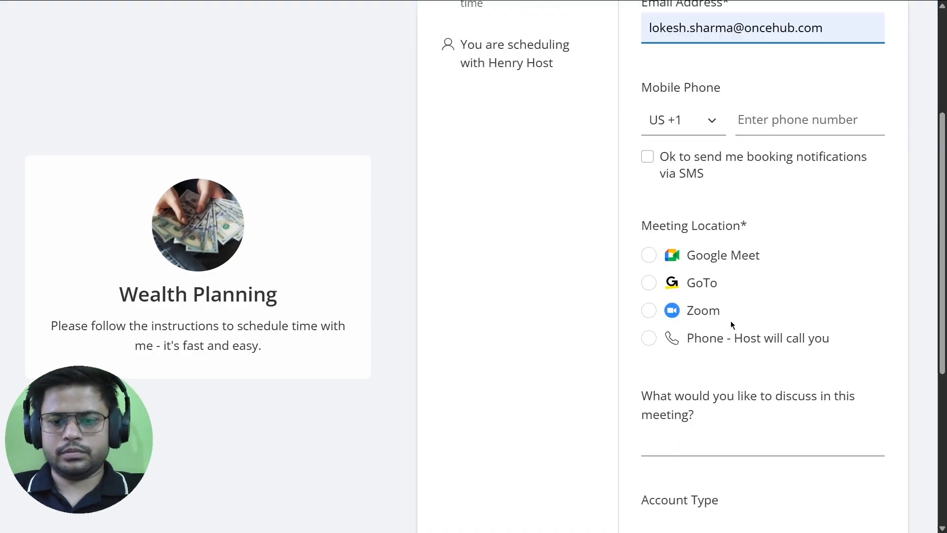
left_click(725, 261)
Answer Company Name 'OnceHub' and Purpose 'Tax Review', then schedule the booking.
scroll(739, 324, "down", 4)
left_click(719, 408)
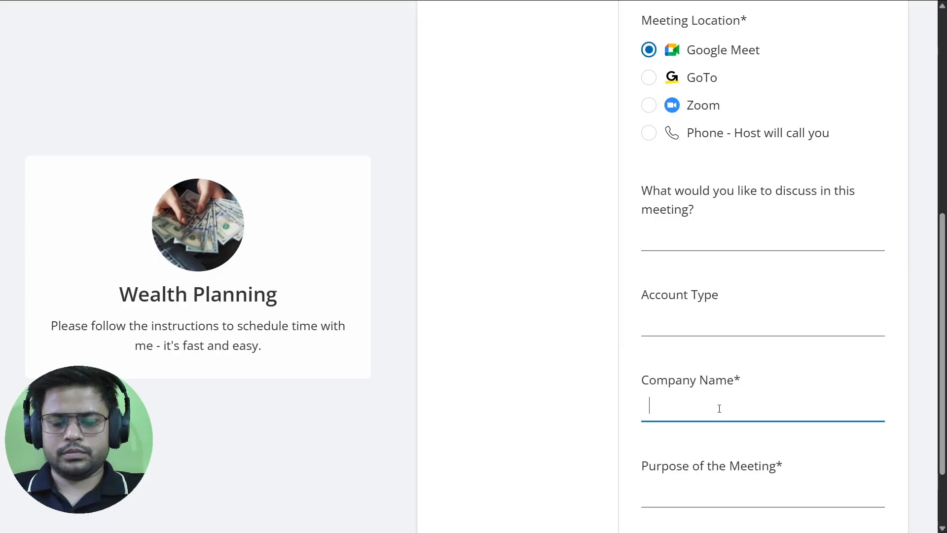
type("Once")
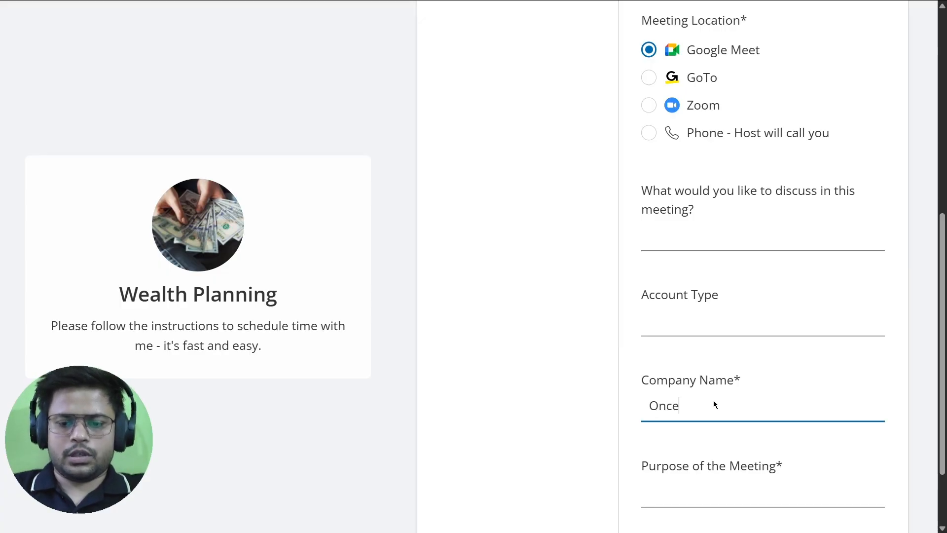
type("Hub")
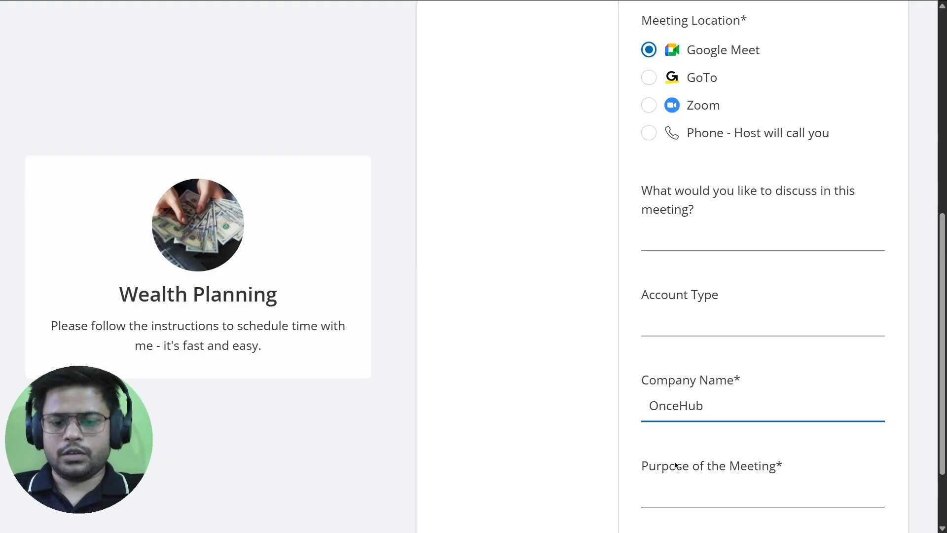
scroll(688, 403, "down", 2)
left_click(695, 405)
type("T")
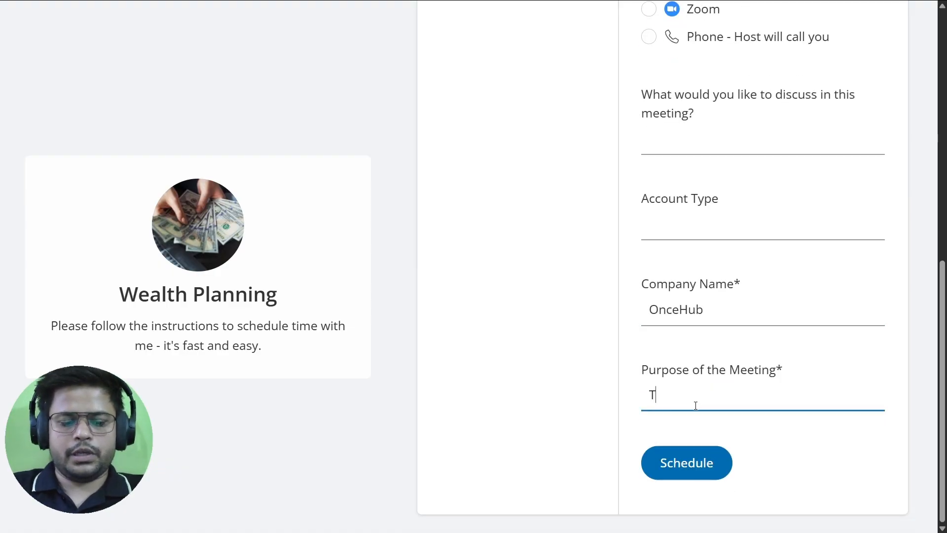
type("ax Review")
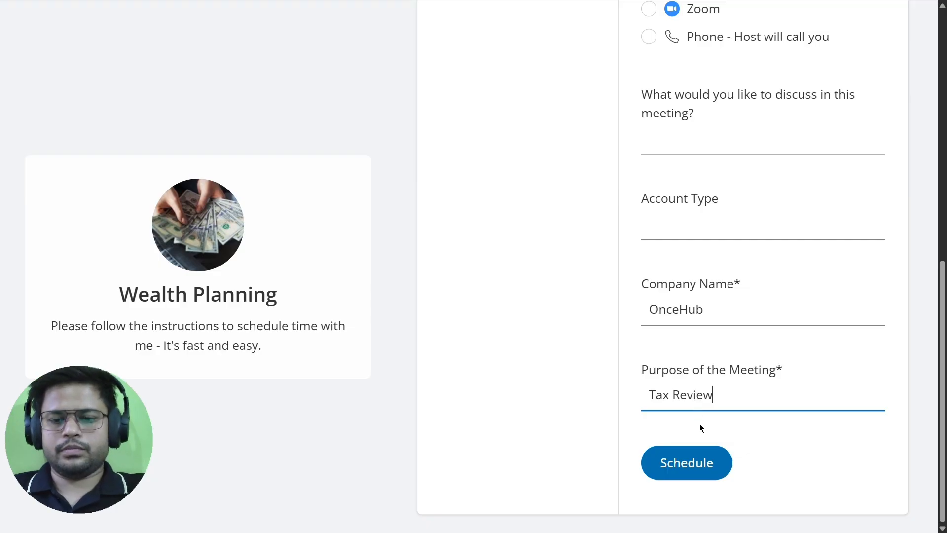
left_click(611, 404)
left_click(686, 468)
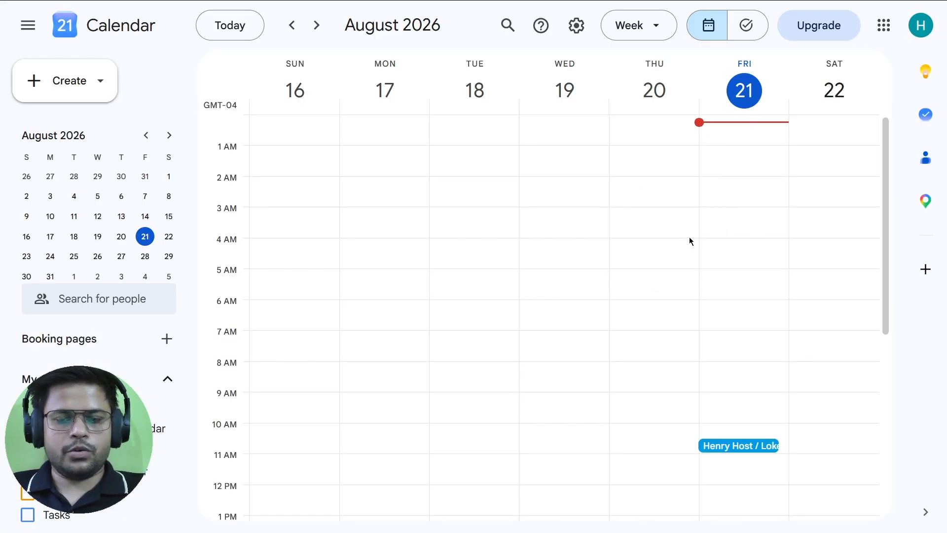
Open the August 21 event and verify 'OnceHub' in the title and Purpose 'Tax Review' in the description.
left_click(739, 446)
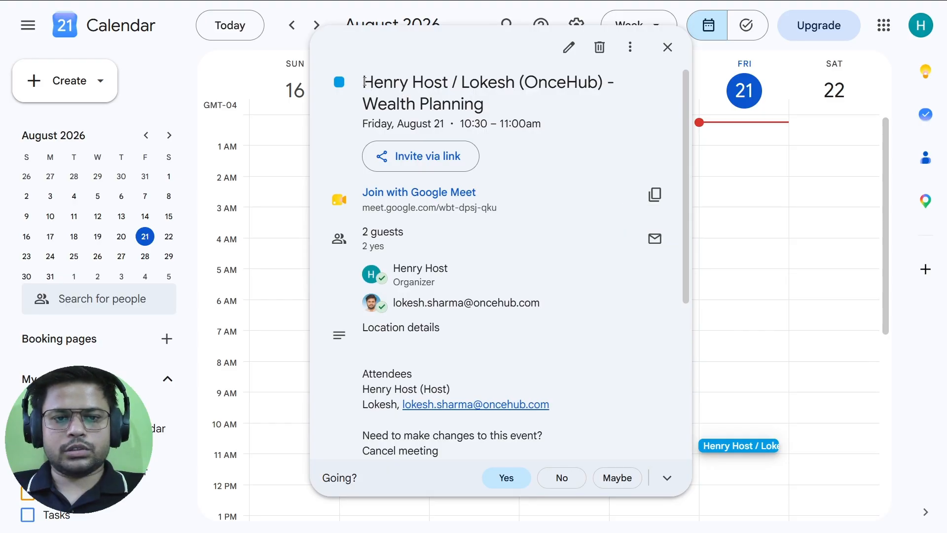
double_click(482, 80)
left_click_drag(524, 82, 596, 82)
left_click_drag(364, 104, 467, 106)
left_click(468, 106)
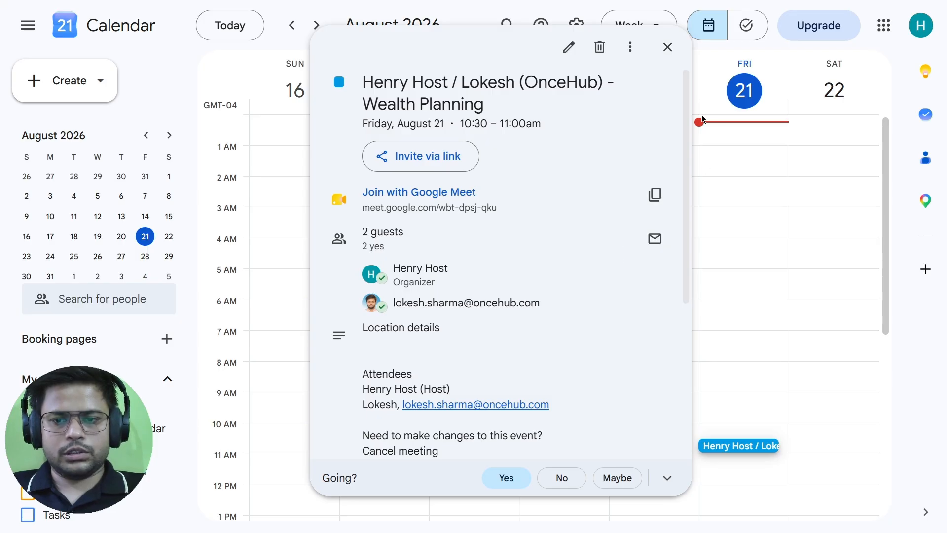
left_click_drag(685, 107, 678, 289)
left_click_drag(364, 325, 417, 339)
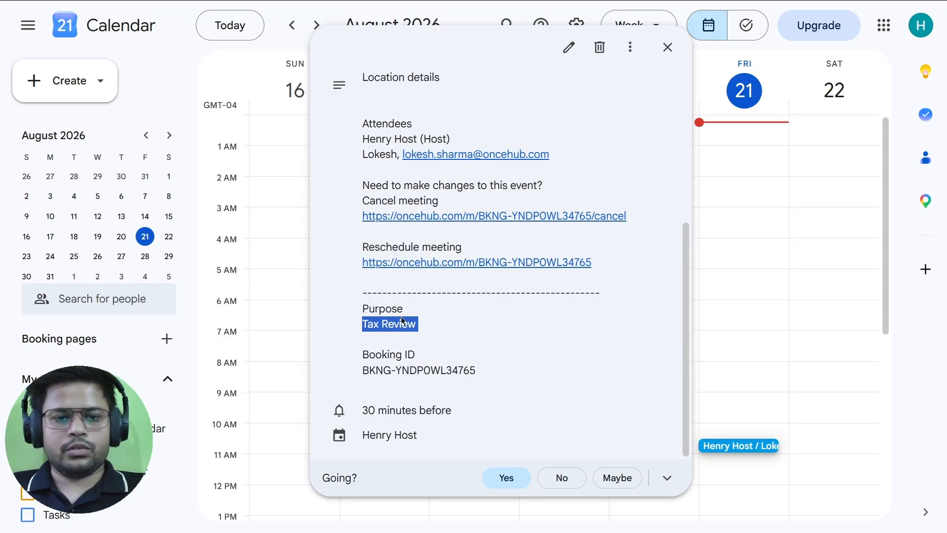
key("alt+Tab")
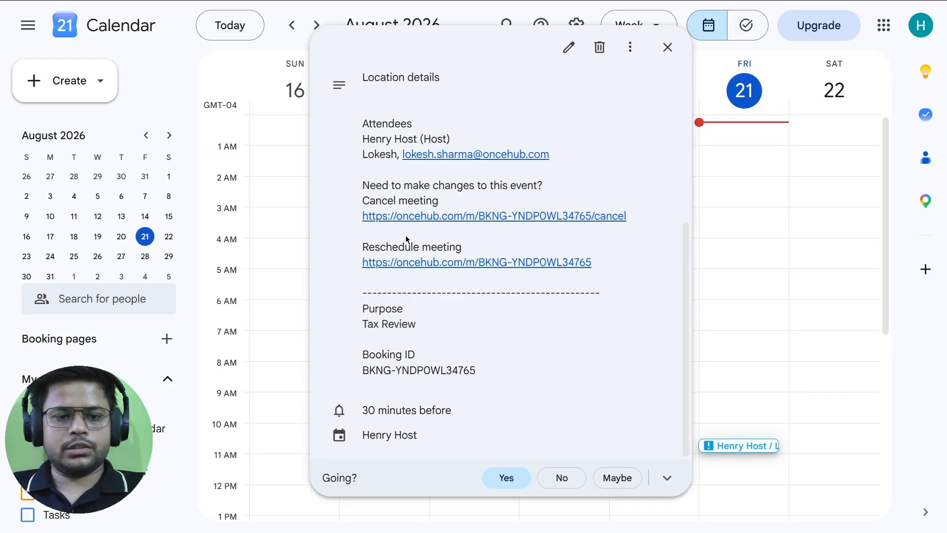
left_click(262, 15)
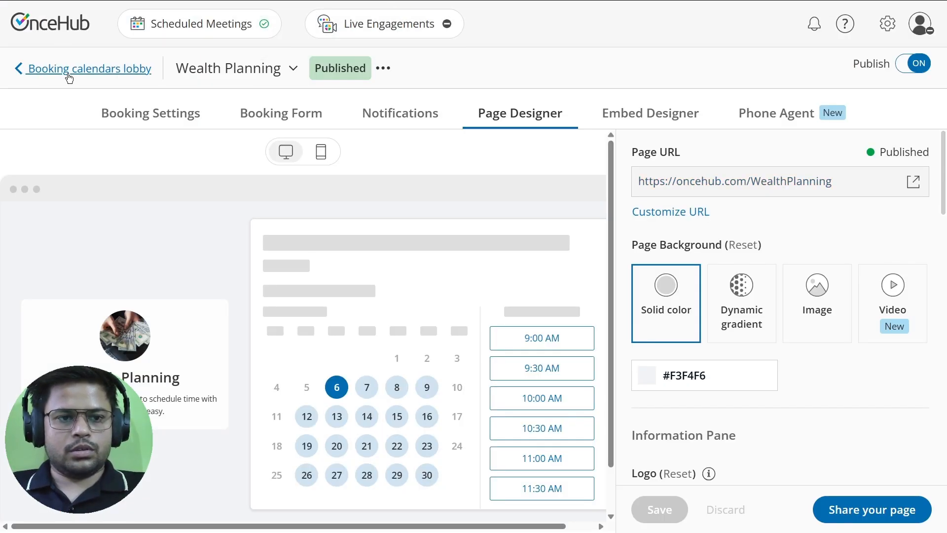
Switch to the Financial Freedom calendar via a 'fre' search and view its template-locked Notifications page.
left_click(293, 68)
type("fre")
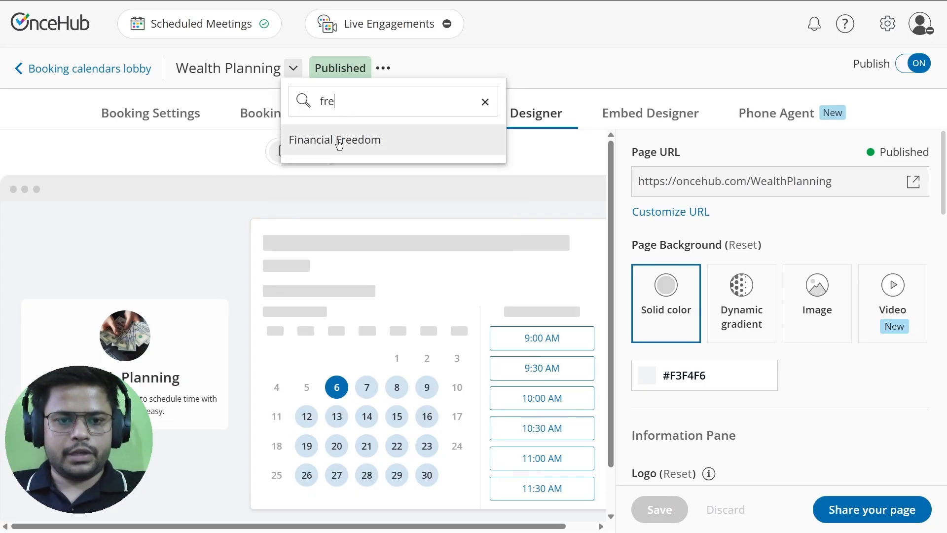
left_click(357, 141)
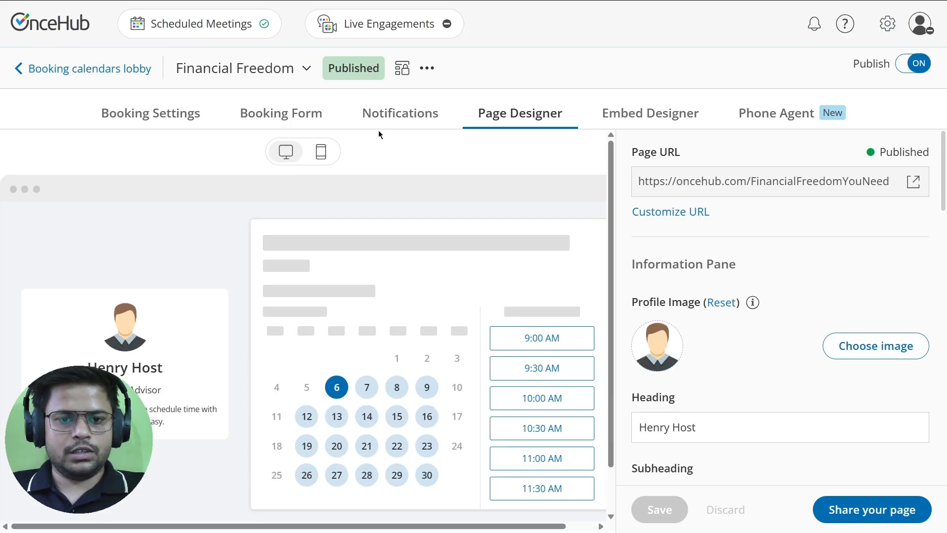
left_click(392, 114)
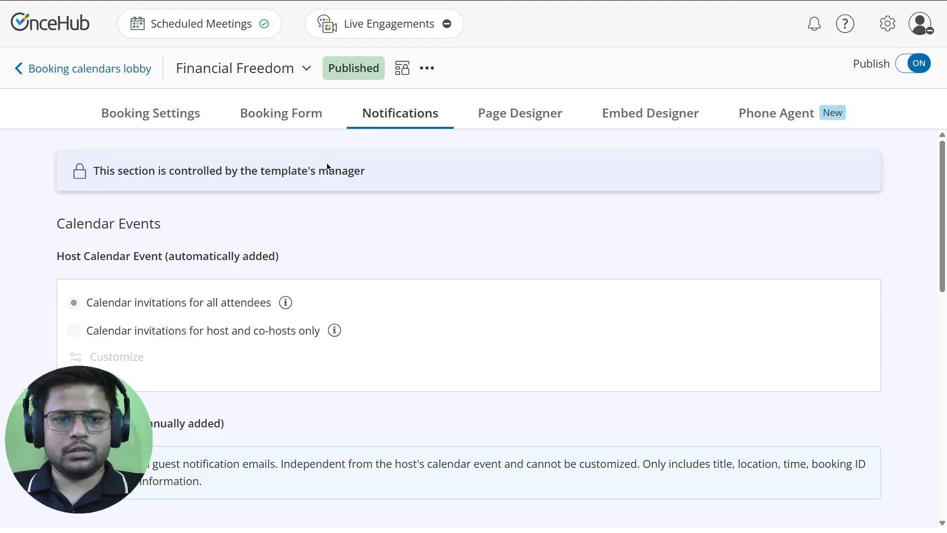
mouse_move(287, 301)
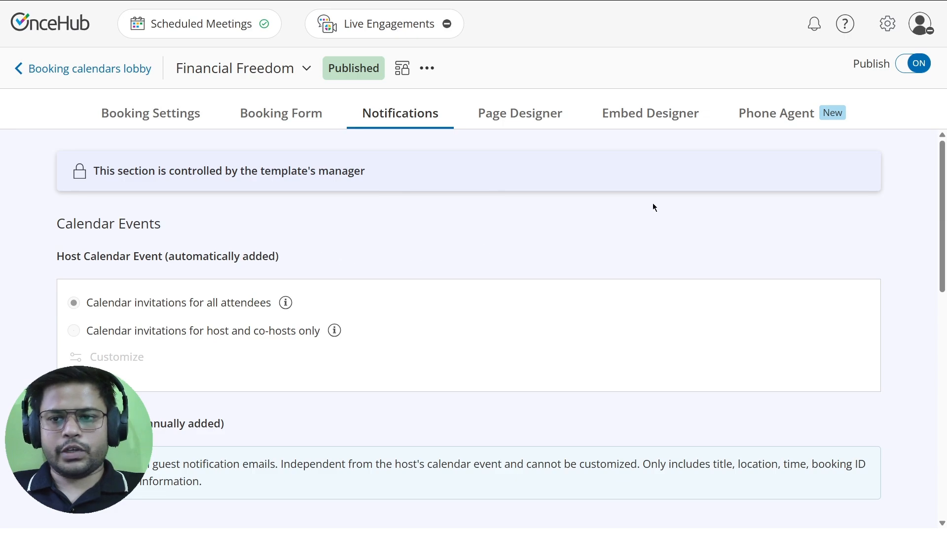
left_click(887, 23)
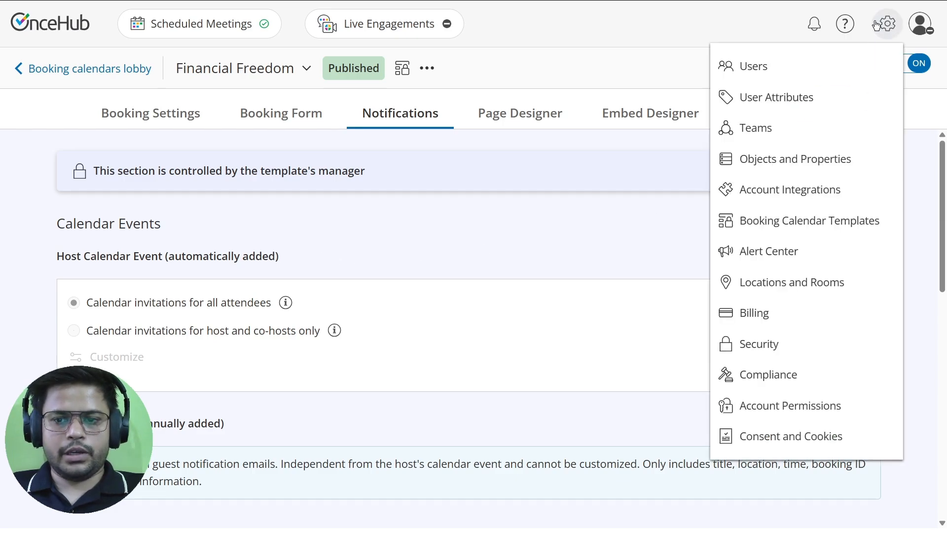
Review the Financial team template's host calendar event customization on its Notifications page.
left_click(763, 216)
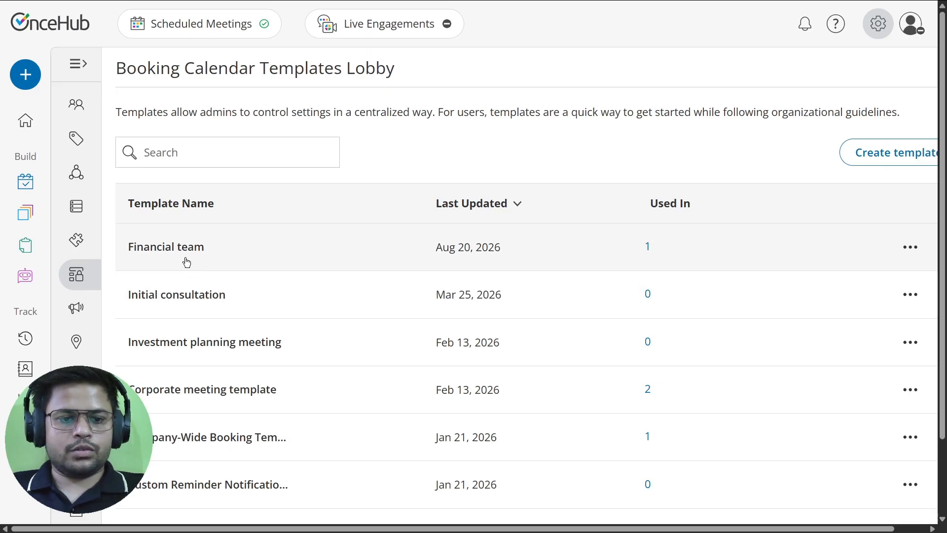
left_click(234, 233)
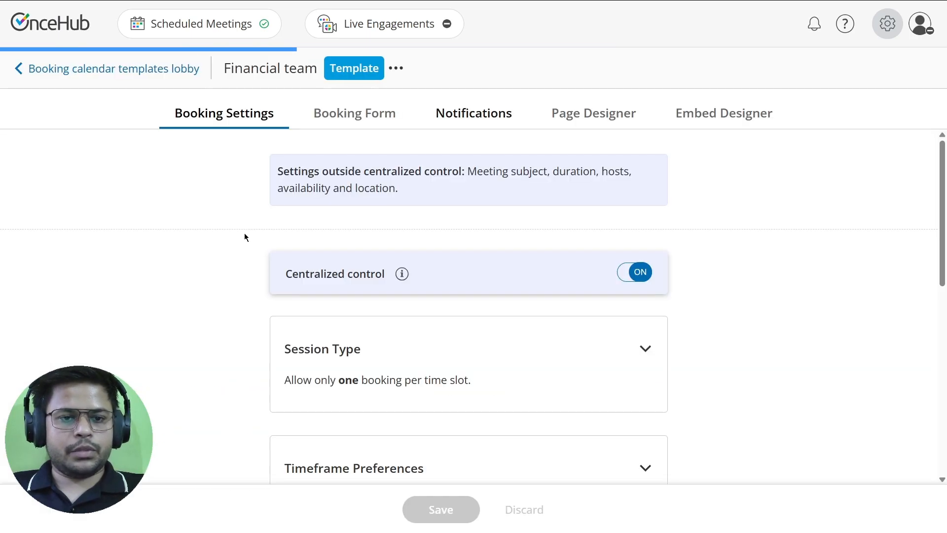
left_click(477, 121)
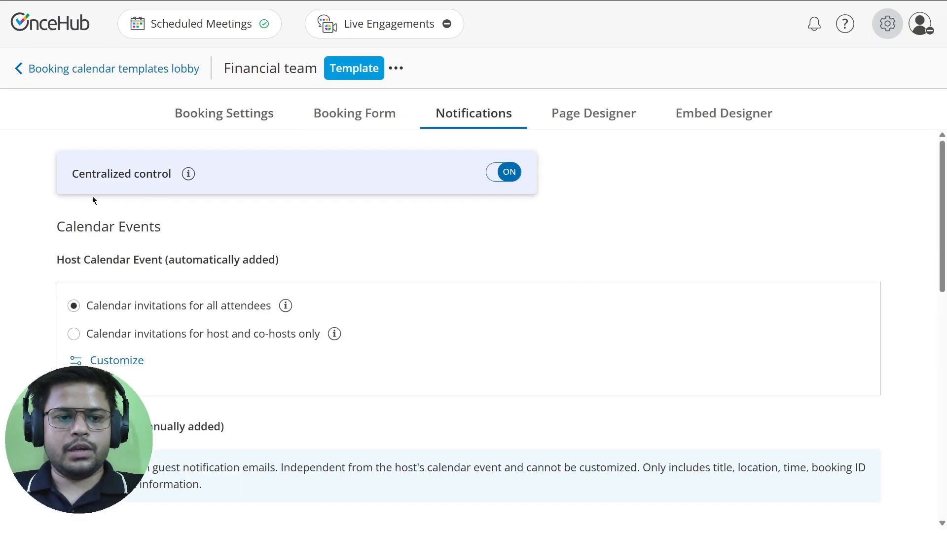
left_click(116, 359)
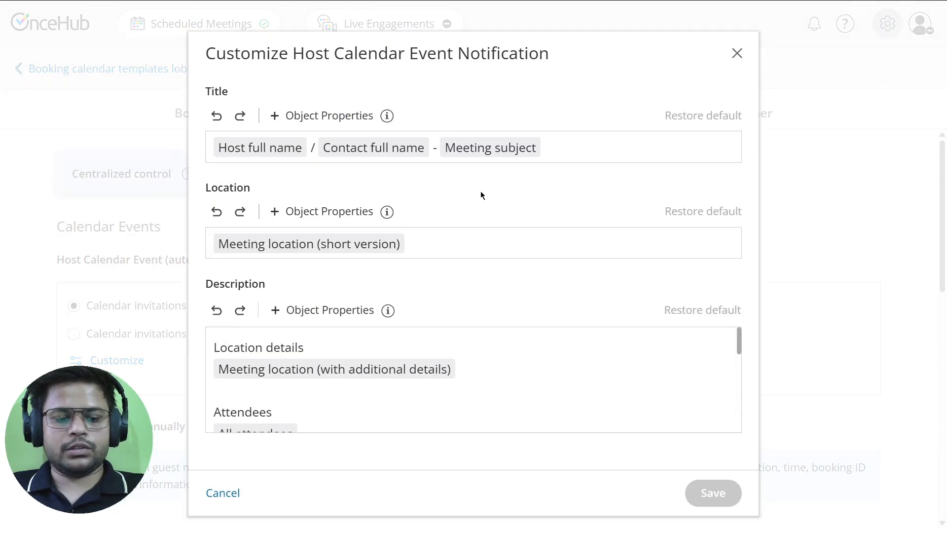
left_click(736, 53)
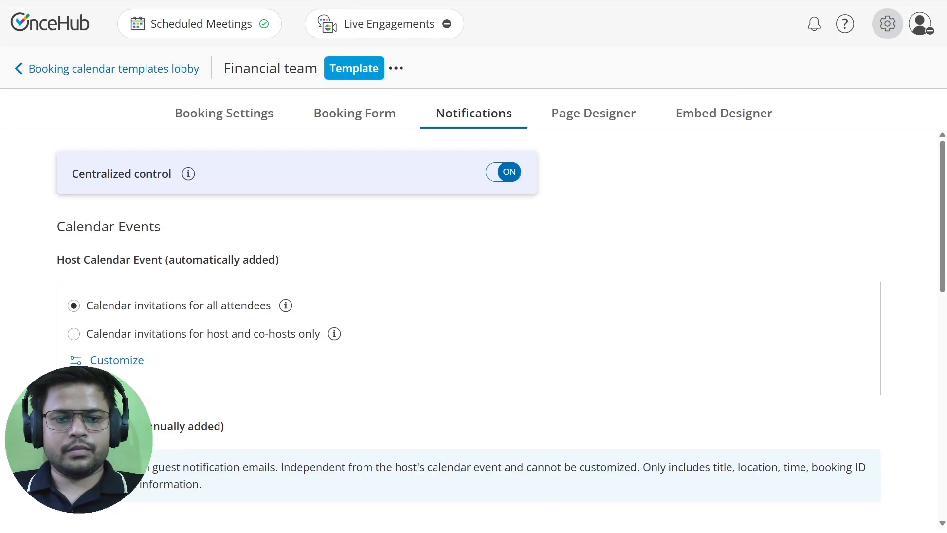